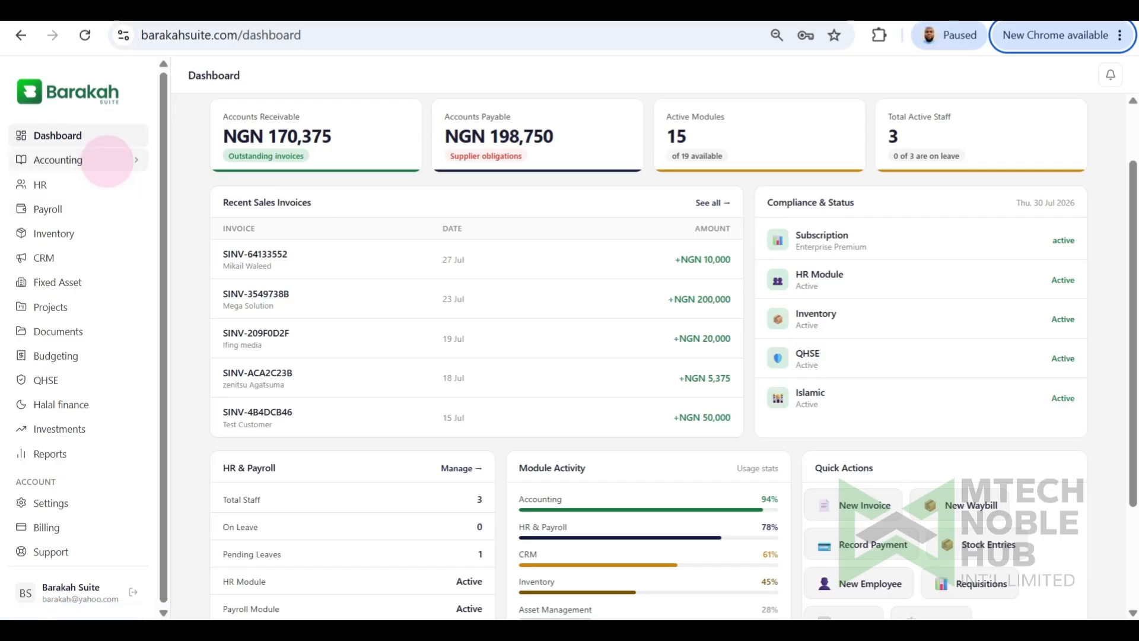
# Step: Open the sales invoices list in the Accounting module
pyautogui.click(107, 161)
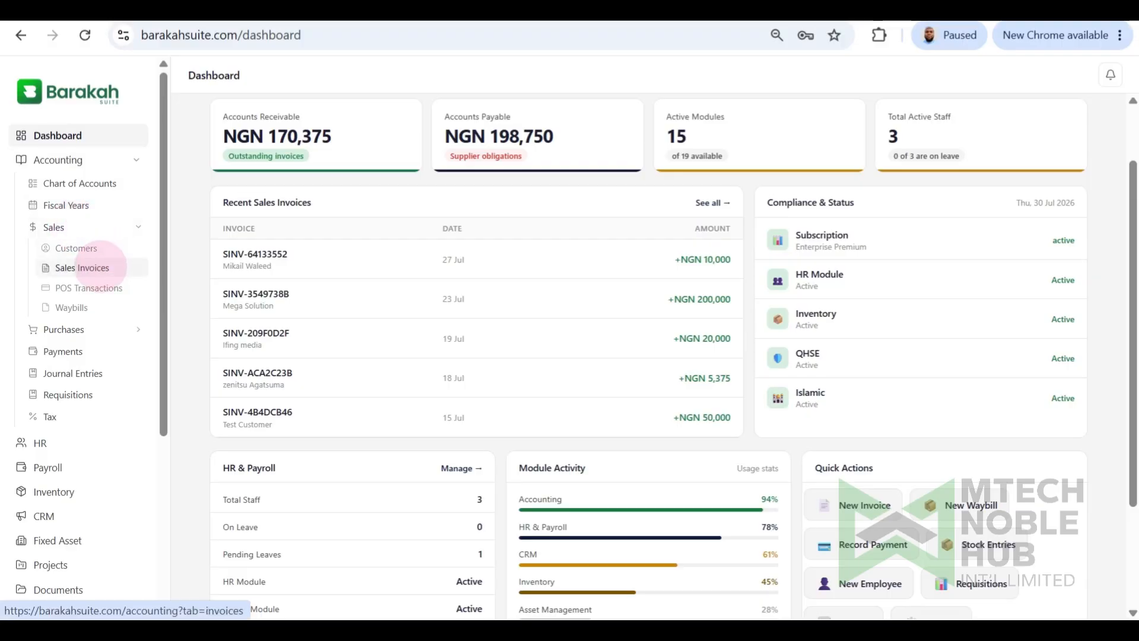
pyautogui.click(100, 267)
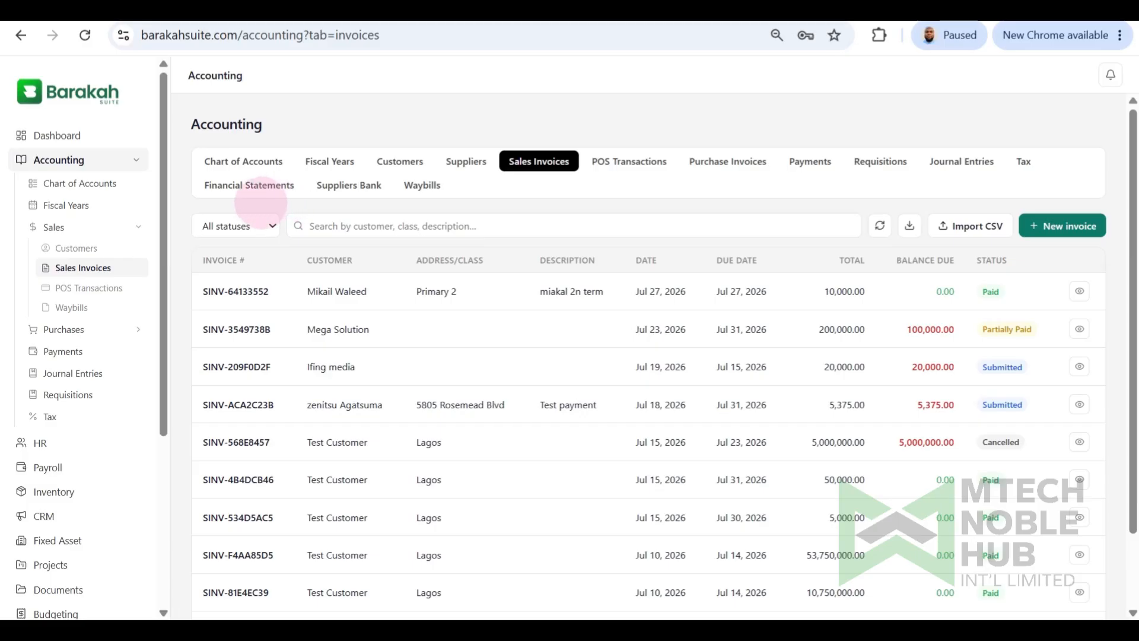
# Step: Check which statuses the sales invoices can be filtered by and look at the invoice search field
pyautogui.click(272, 225)
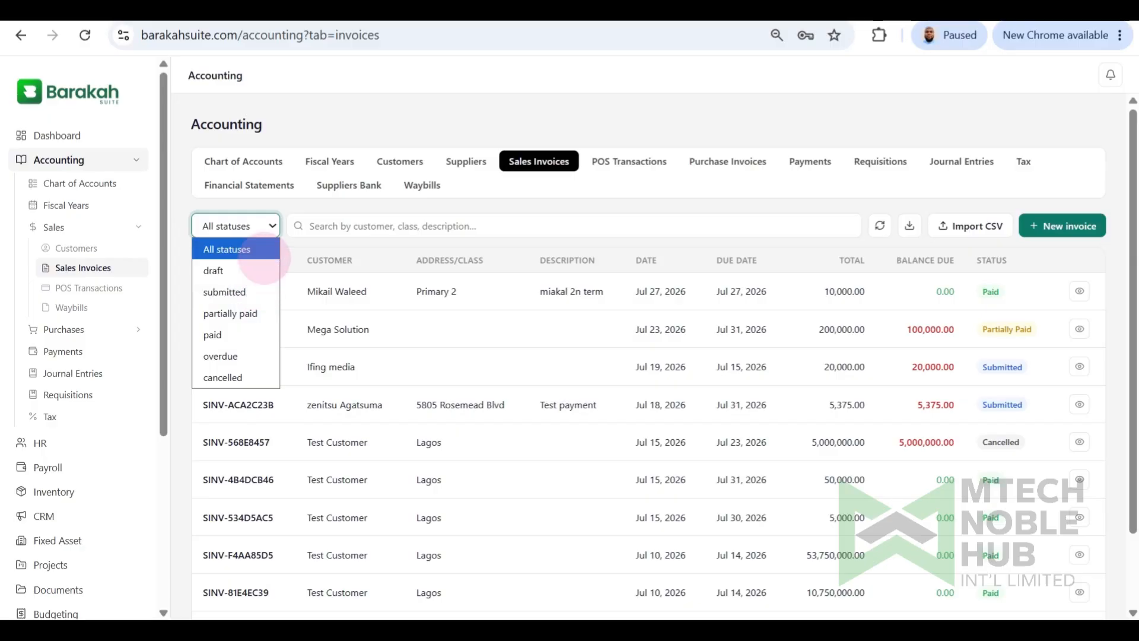
pyautogui.click(291, 252)
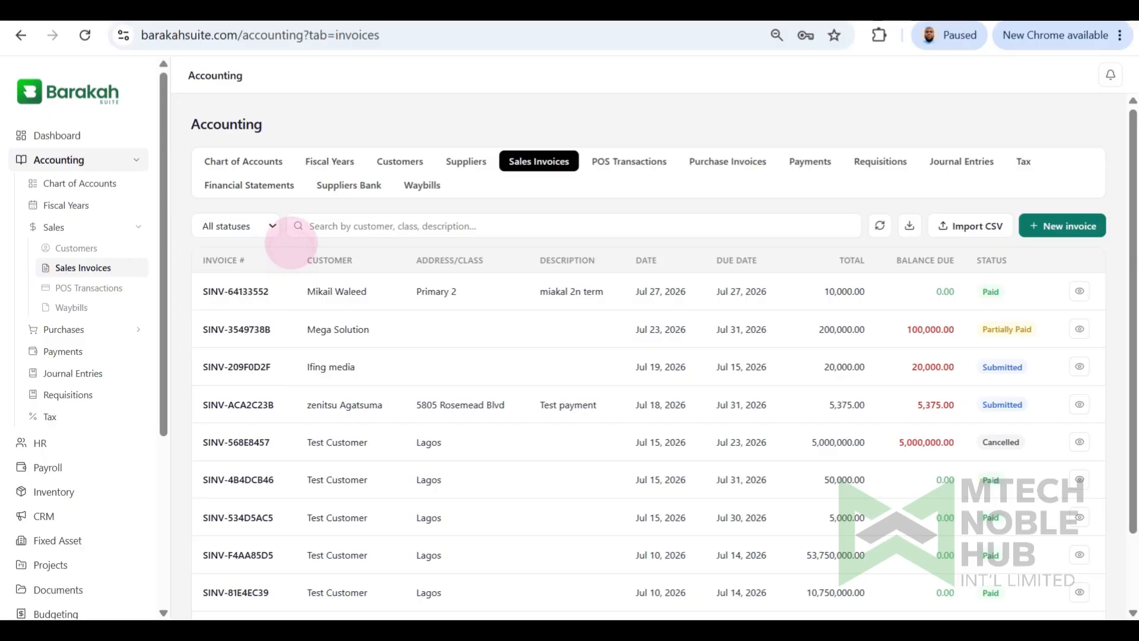
pyautogui.click(326, 225)
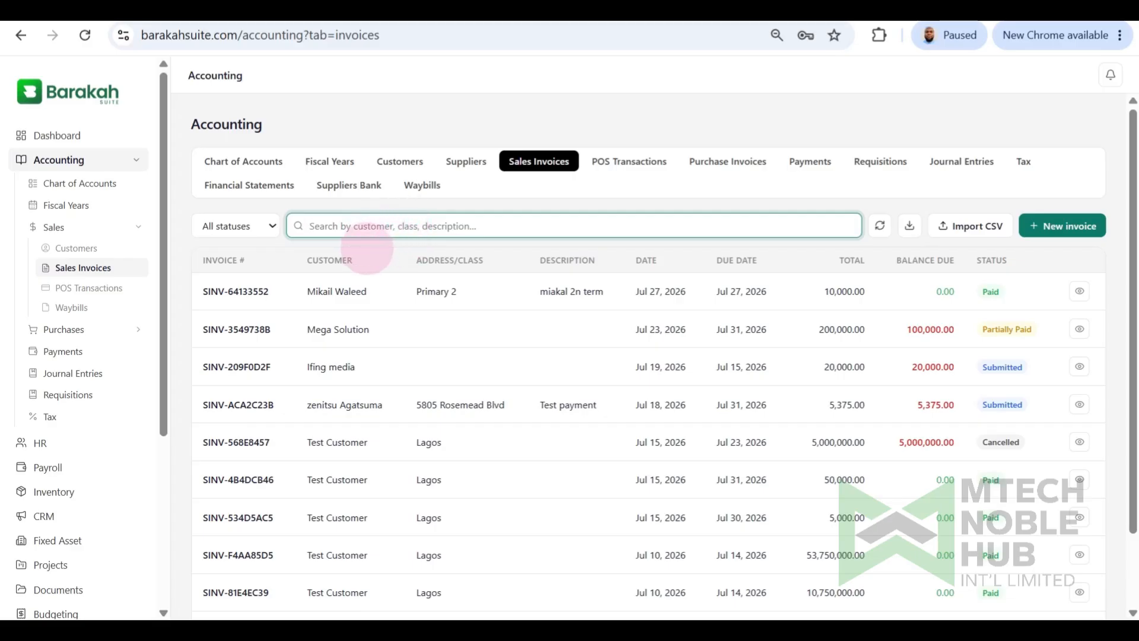
pyautogui.click(392, 246)
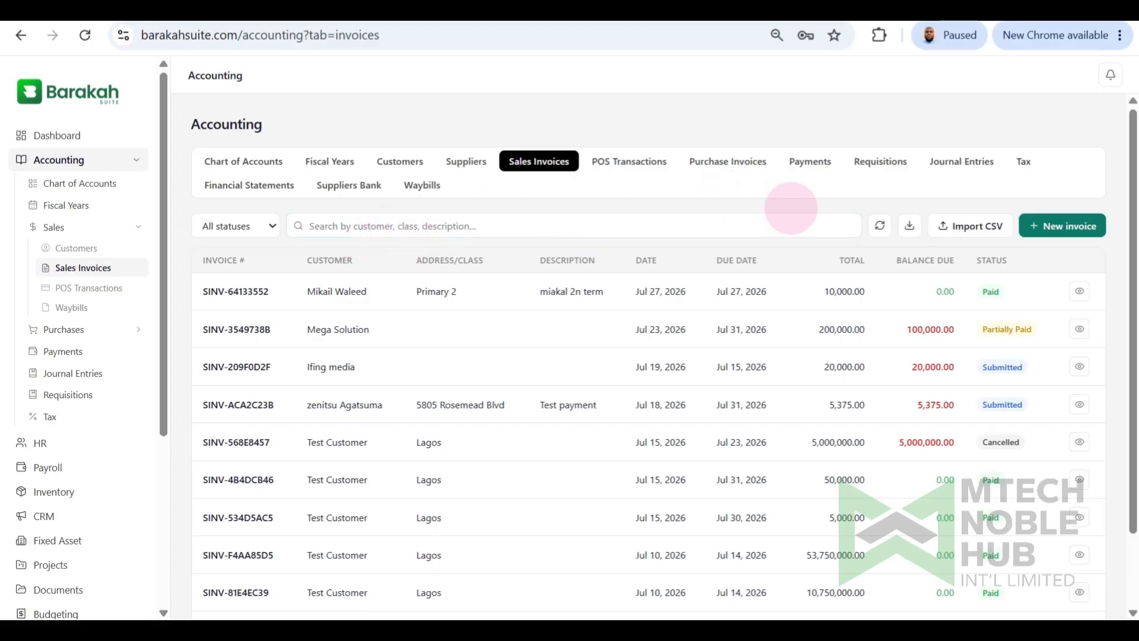
# Step: Refresh the sales invoices list and view the details of its first invoice, returning to the list
pyautogui.click(880, 226)
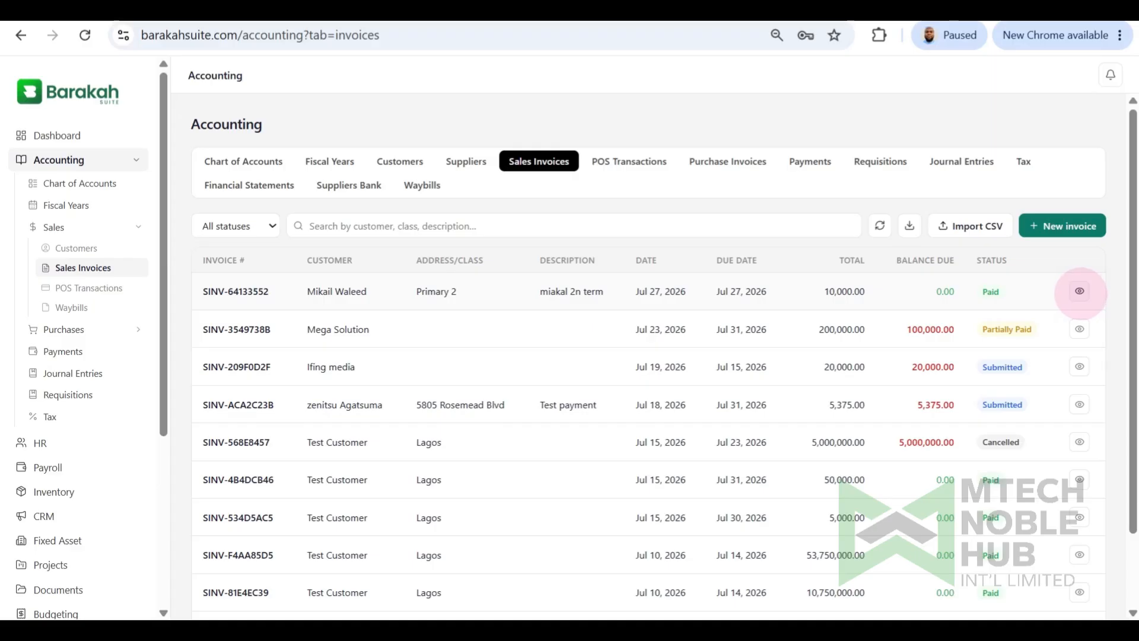
pyautogui.click(1080, 290)
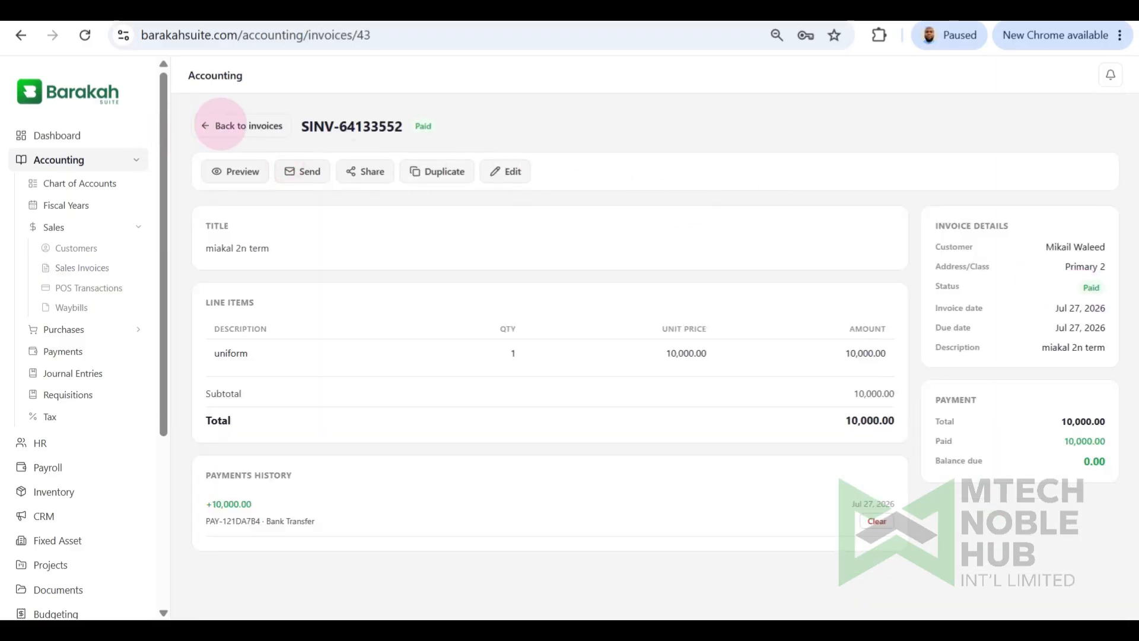
pyautogui.click(220, 126)
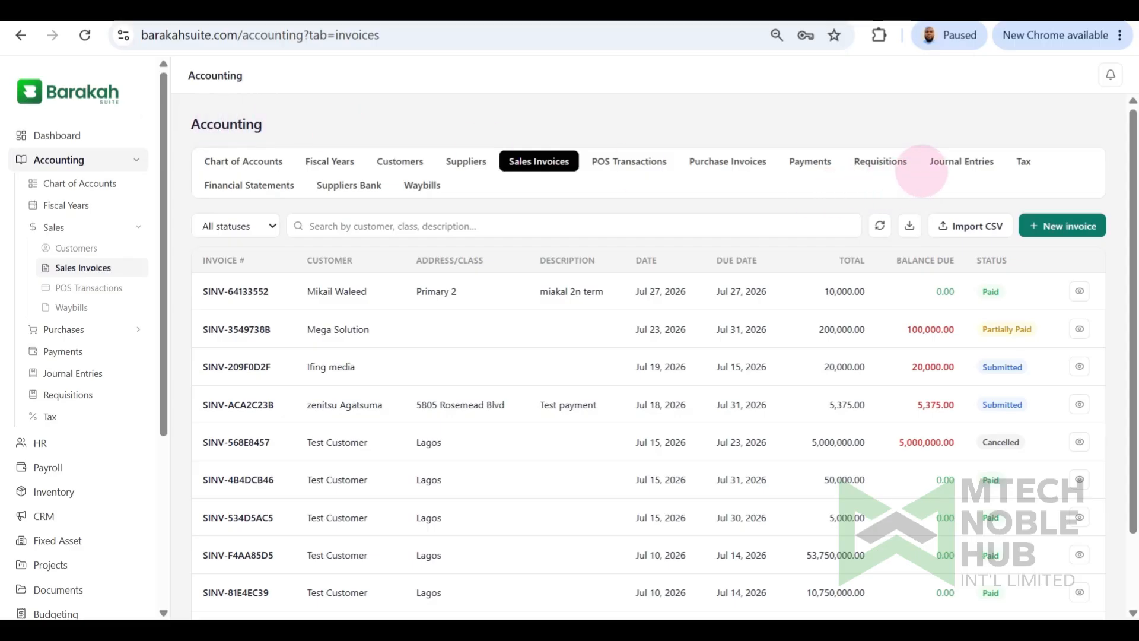
# Step: Start a new sales invoice with the description "new sales invoice" and Acme Corp as the customer
pyautogui.click(1032, 226)
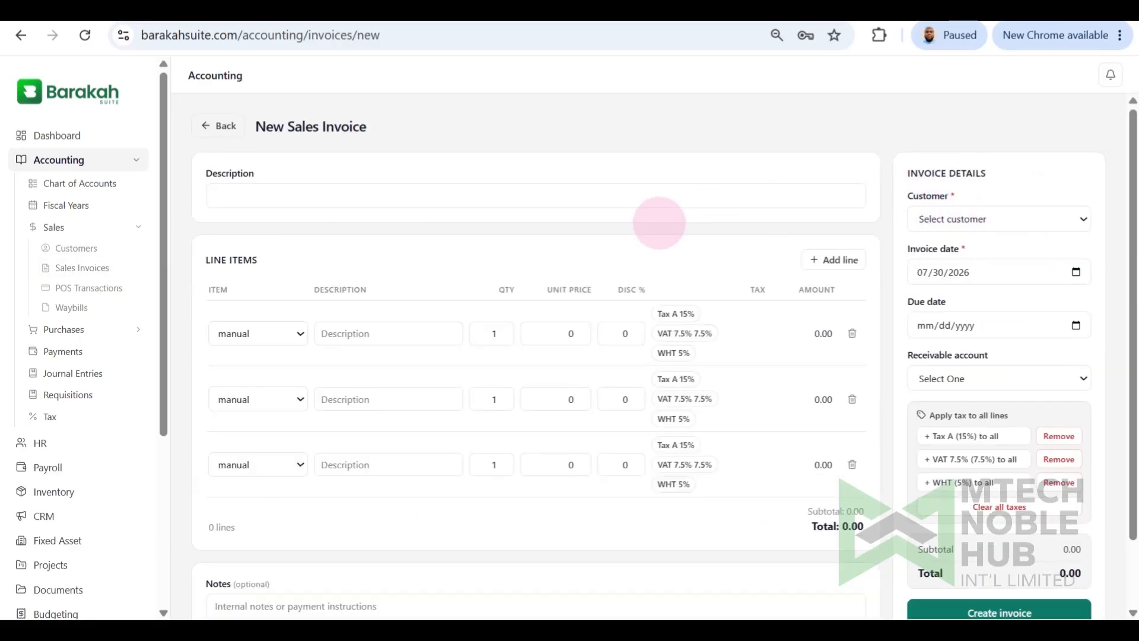
pyautogui.click(651, 197)
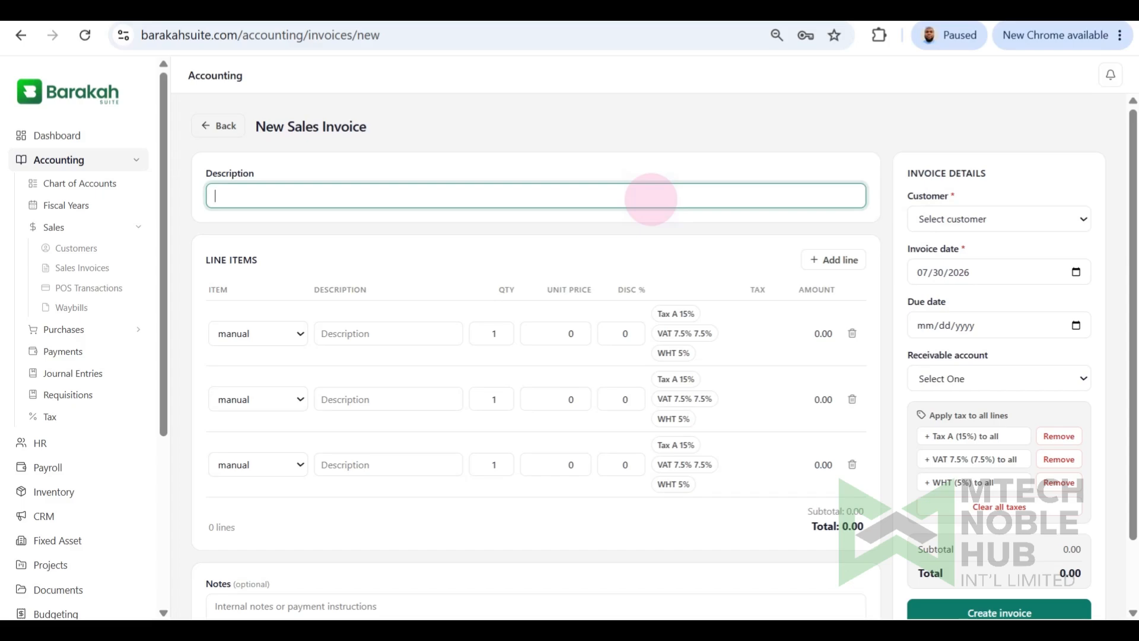
pyautogui.write('new sales invoice')
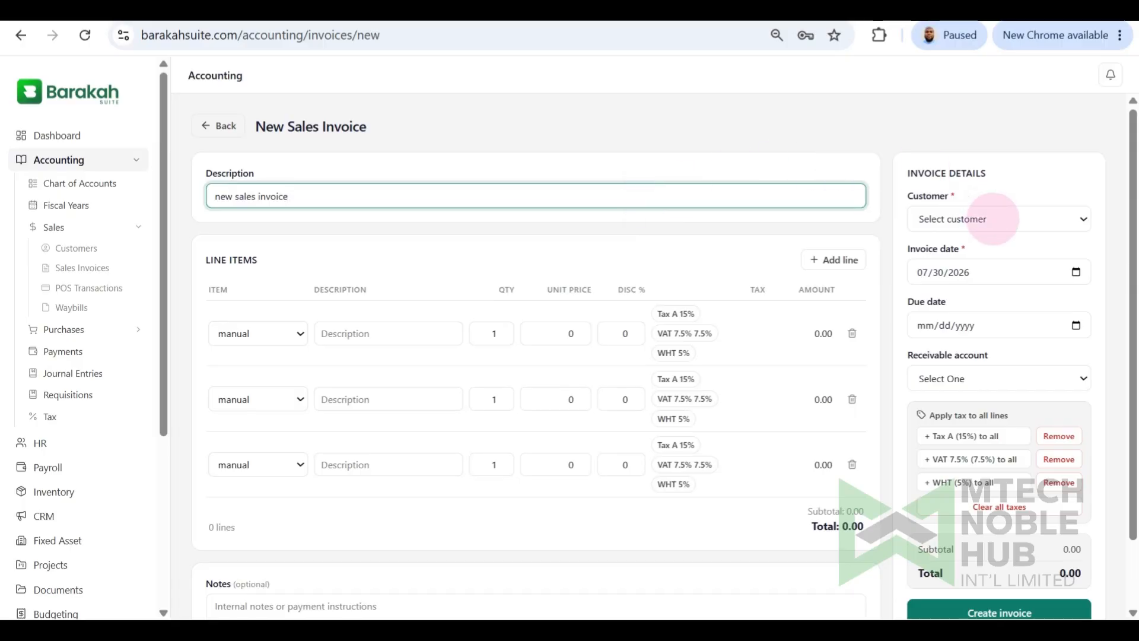
pyautogui.click(994, 219)
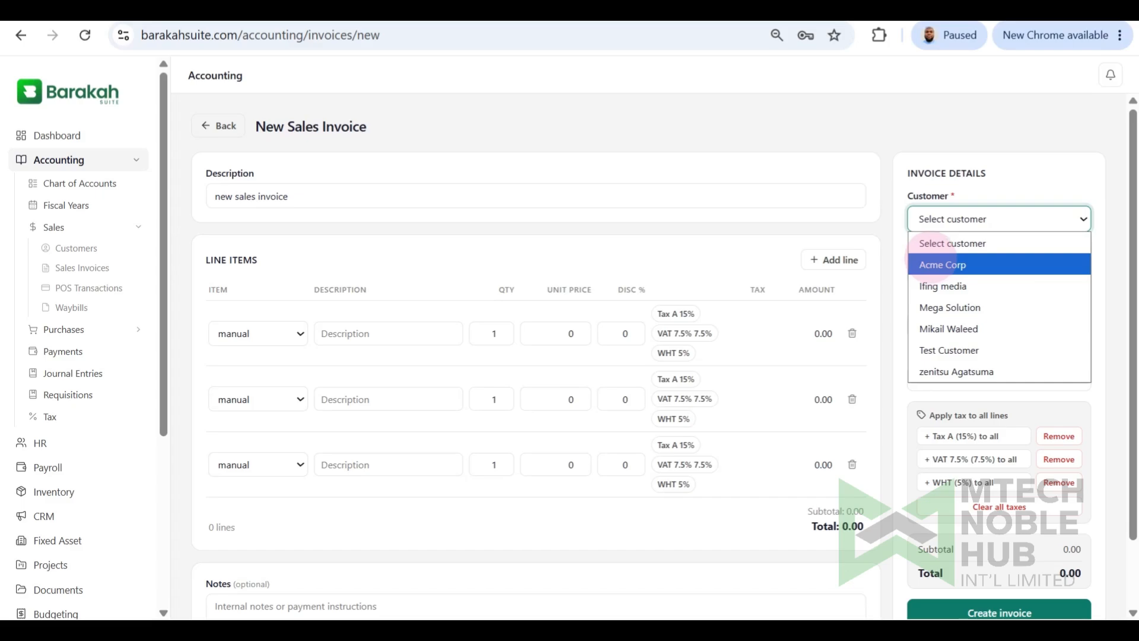
pyautogui.click(900, 178)
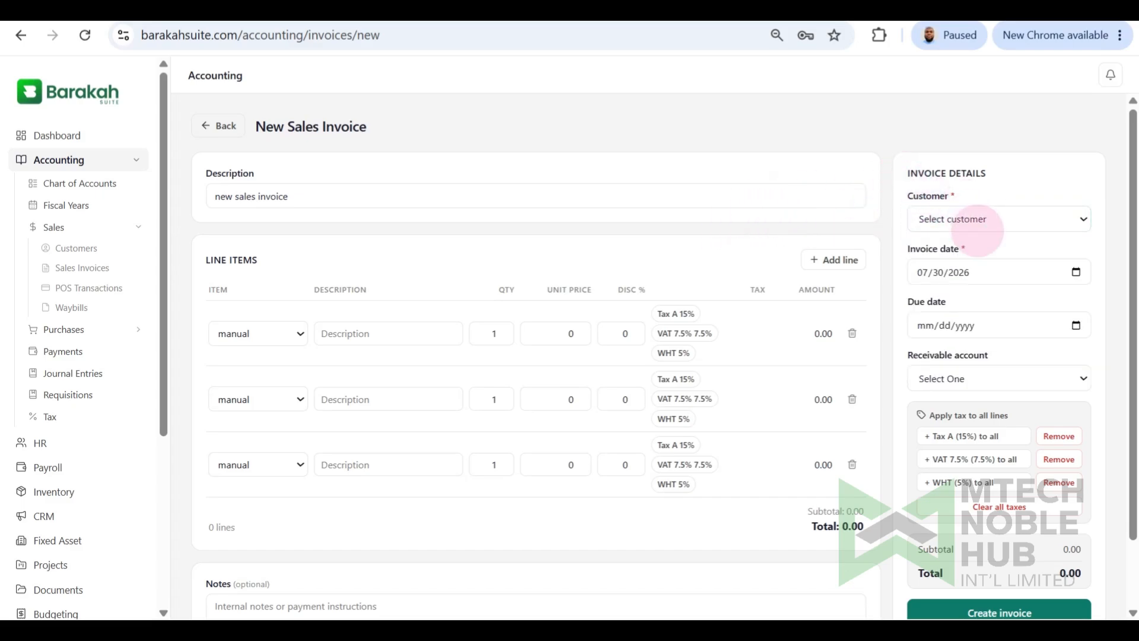
pyautogui.click(977, 220)
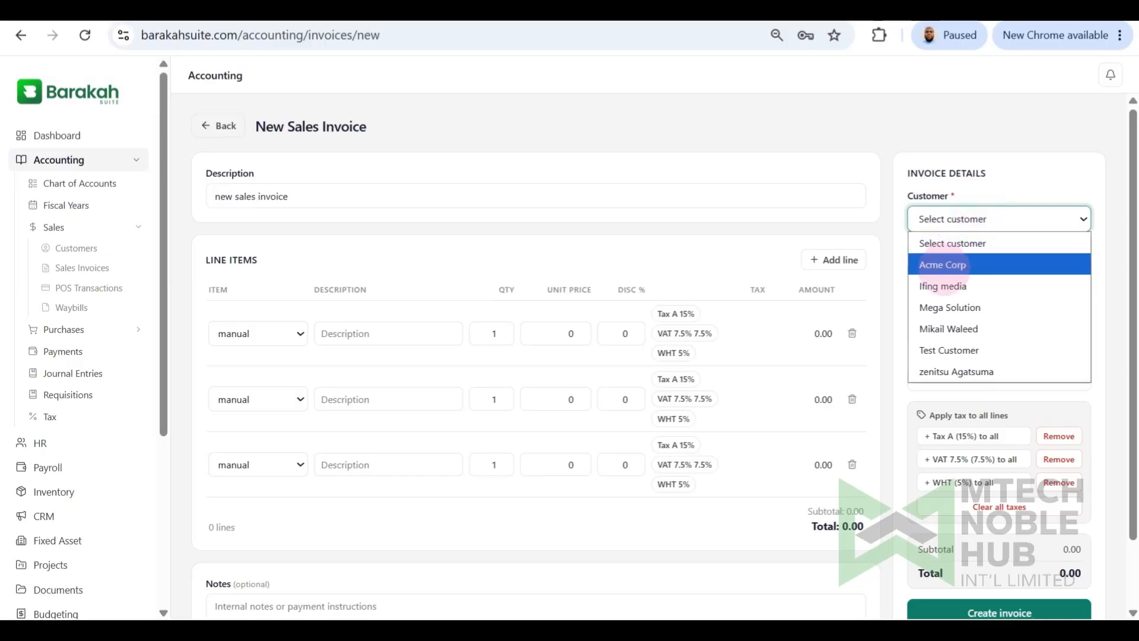
pyautogui.click(945, 266)
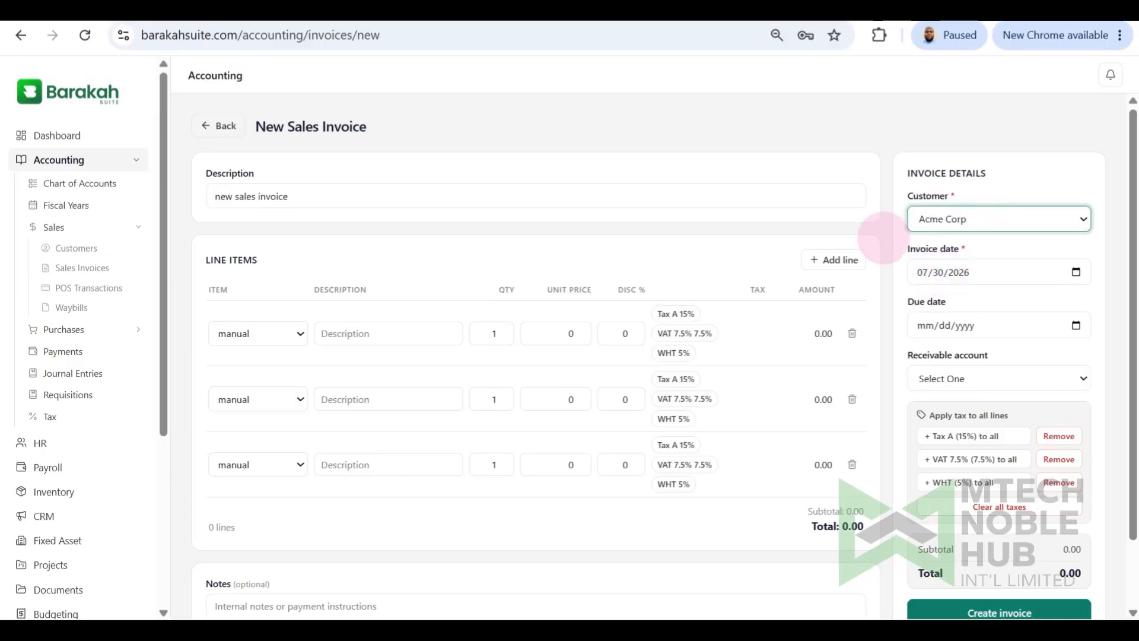
# Step: Fill the first line item with Mug (020) and set its quantity to 20
pyautogui.scroll(-1, 570, 219)
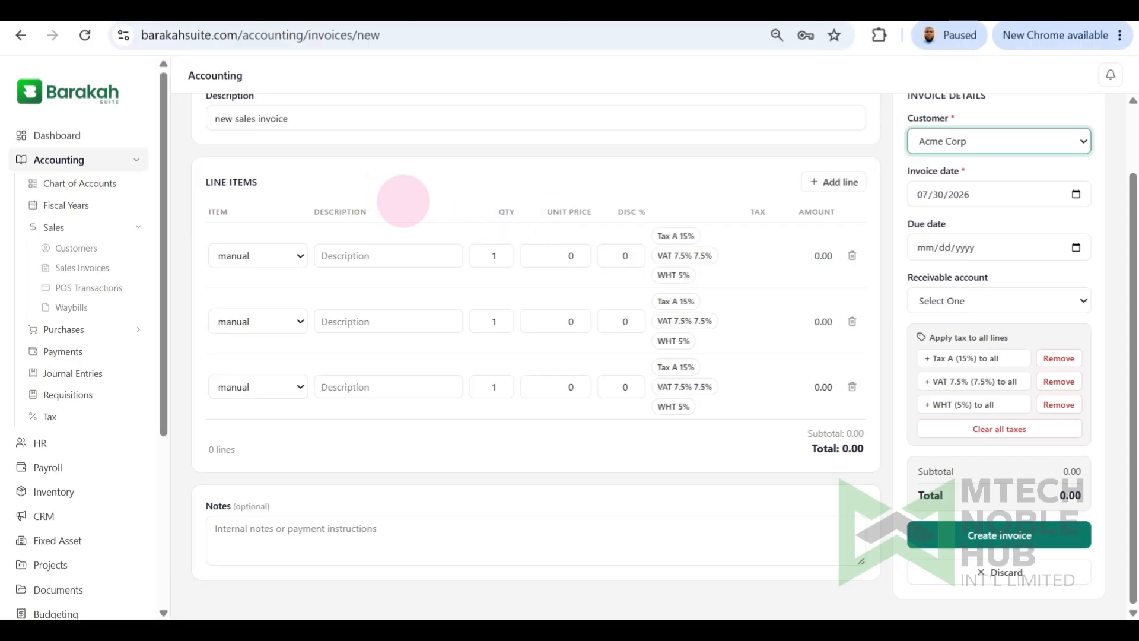
pyautogui.click(300, 255)
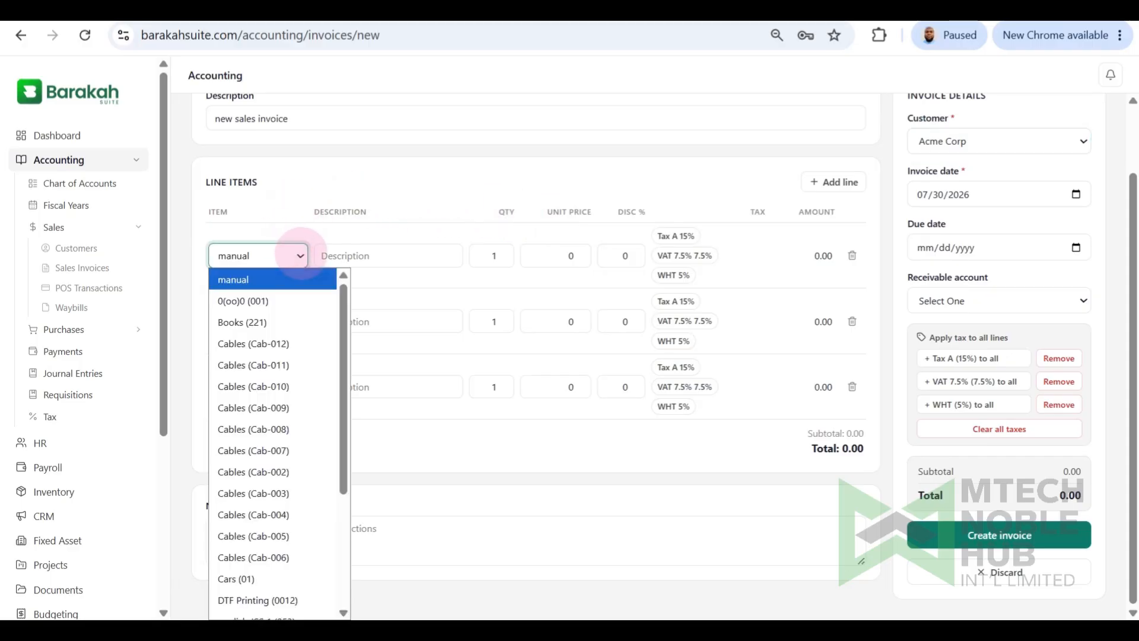
pyautogui.scroll(-3, 273, 534)
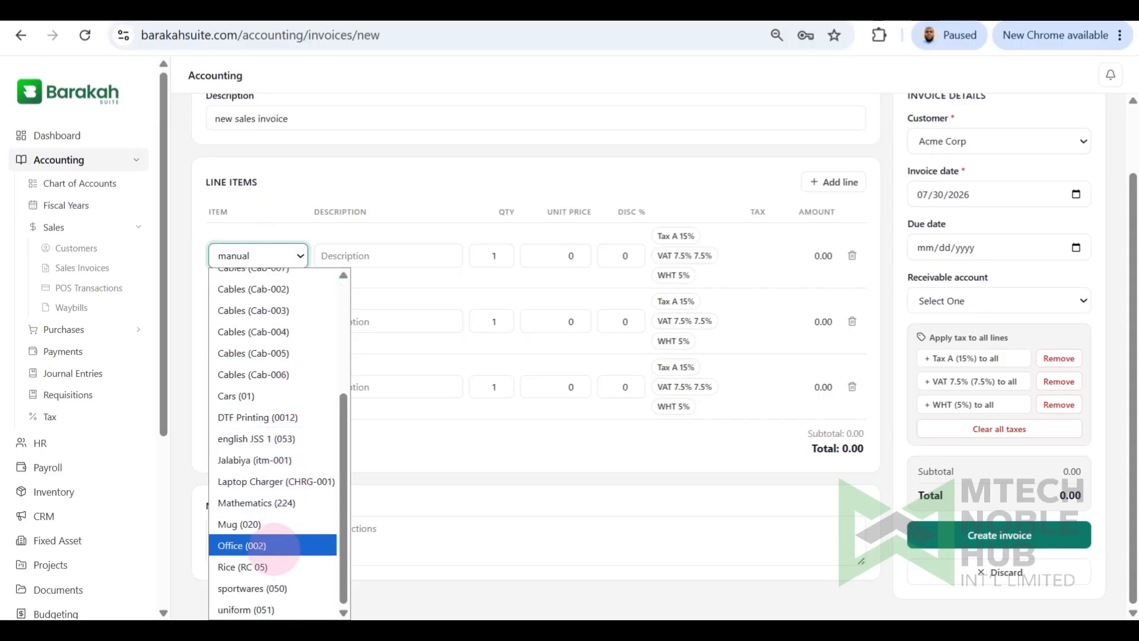
pyautogui.click(275, 525)
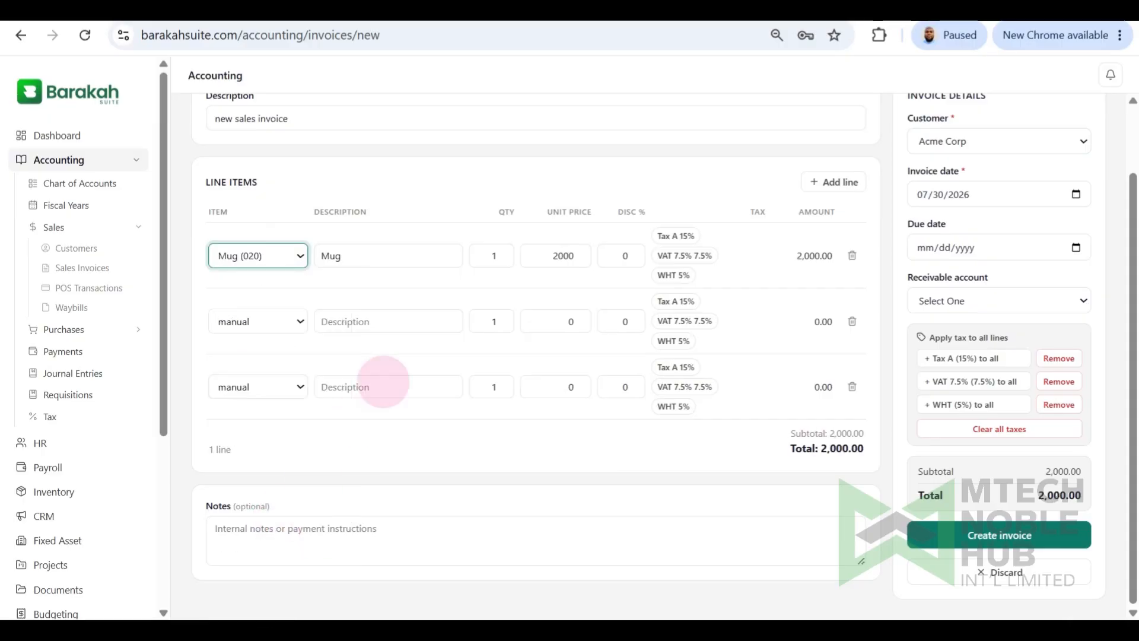
pyautogui.click(502, 259)
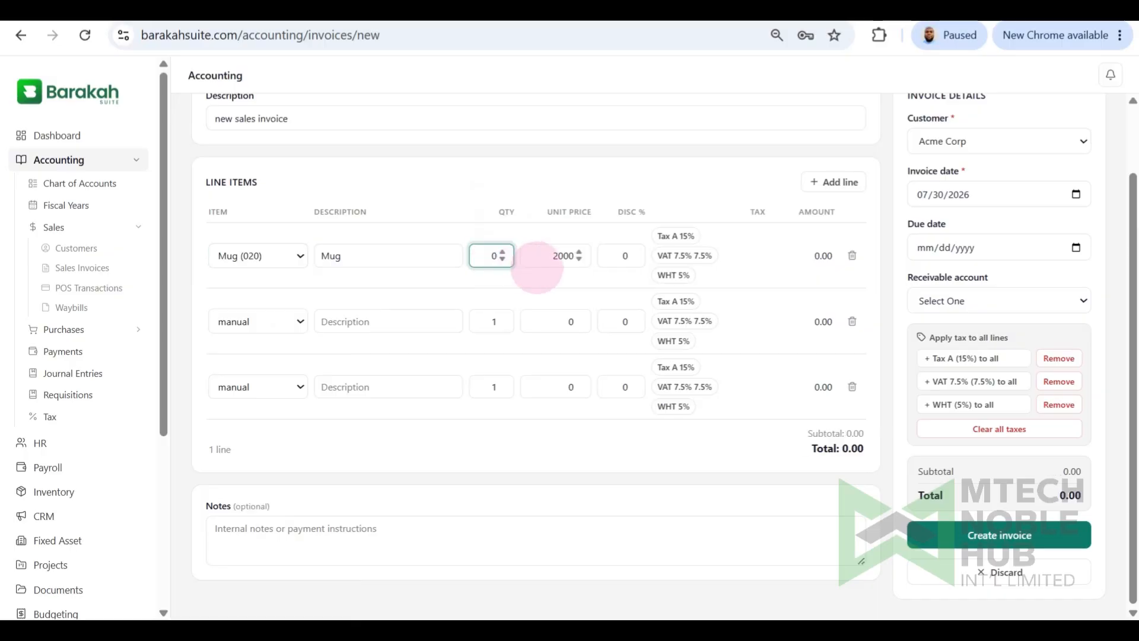
pyautogui.write('20')
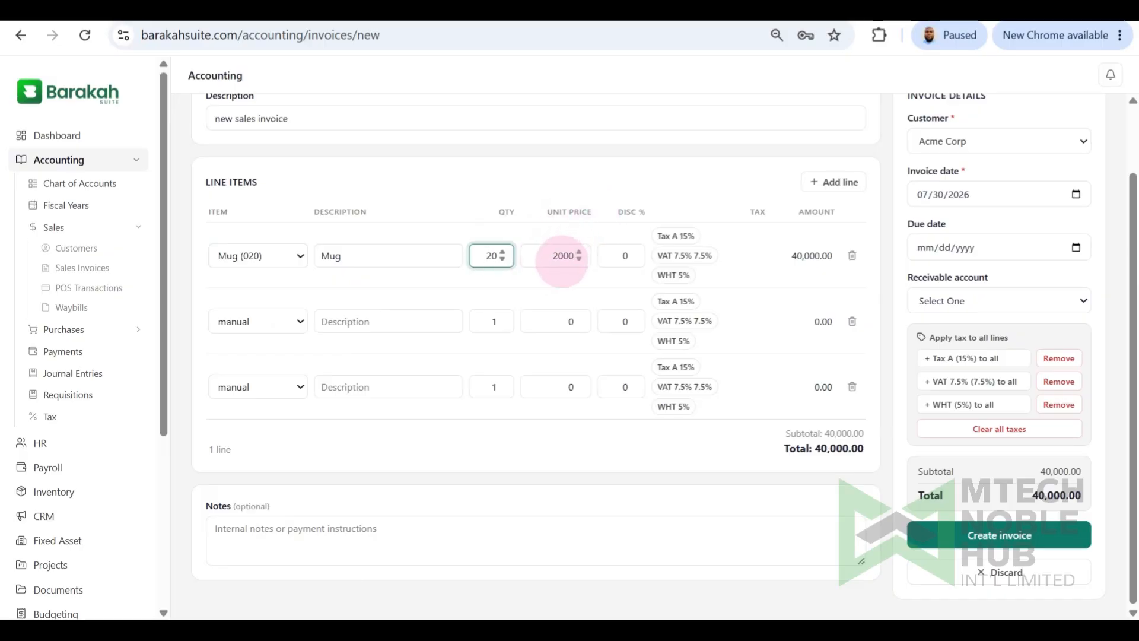
pyautogui.click(562, 273)
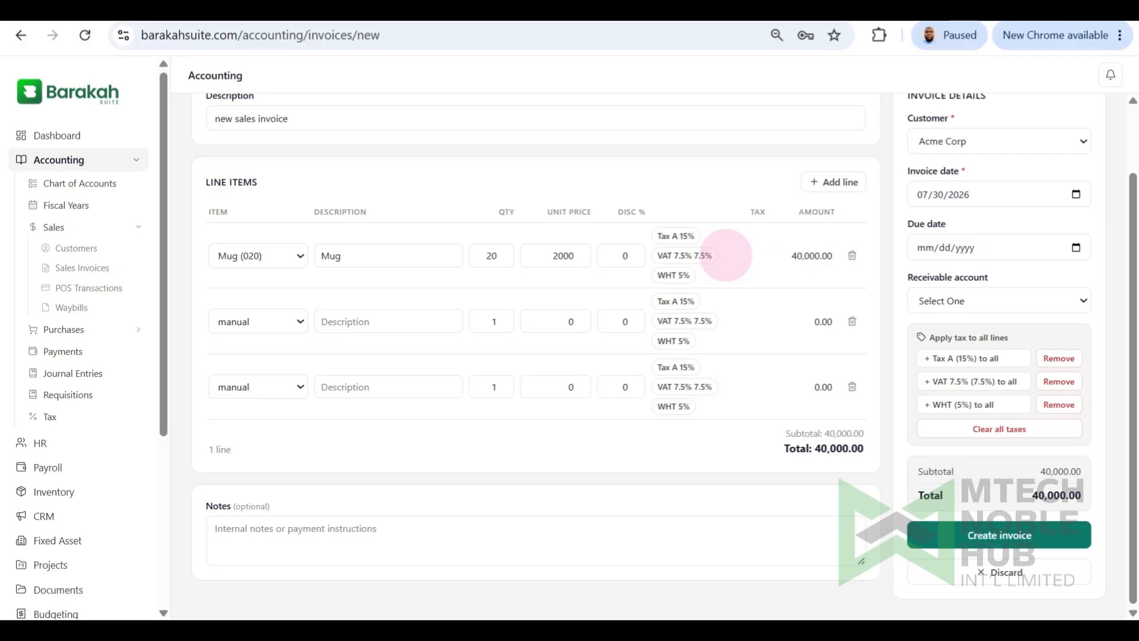
# Step: Try VAT 7.5% on the Mug line and clear all taxes from the invoice
pyautogui.scroll(2, 726, 255)
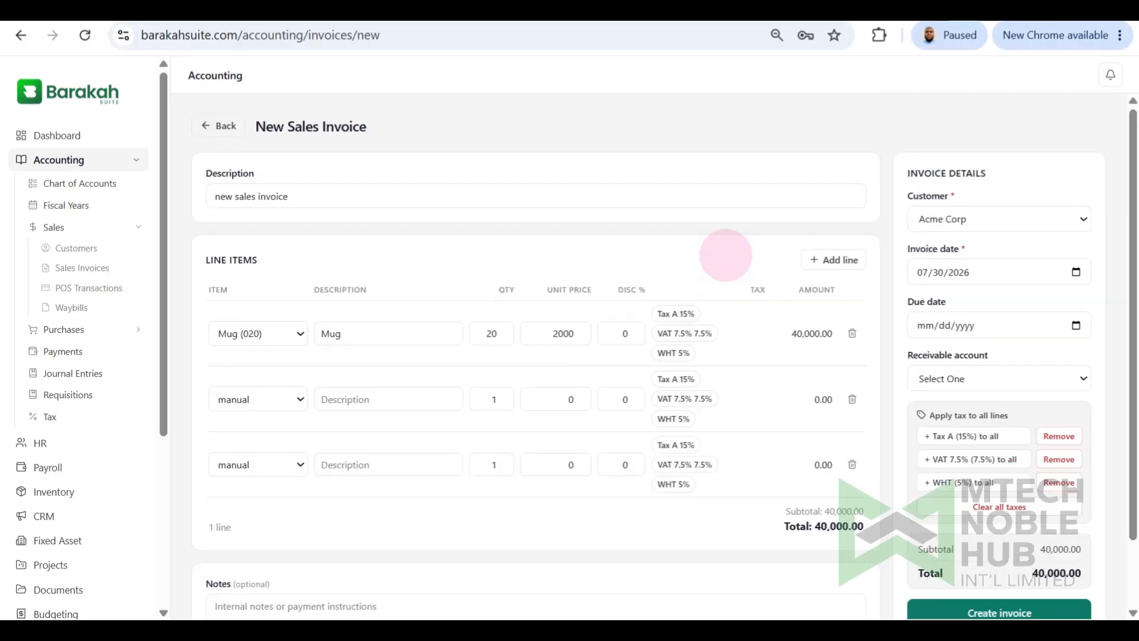
pyautogui.scroll(-2, 726, 255)
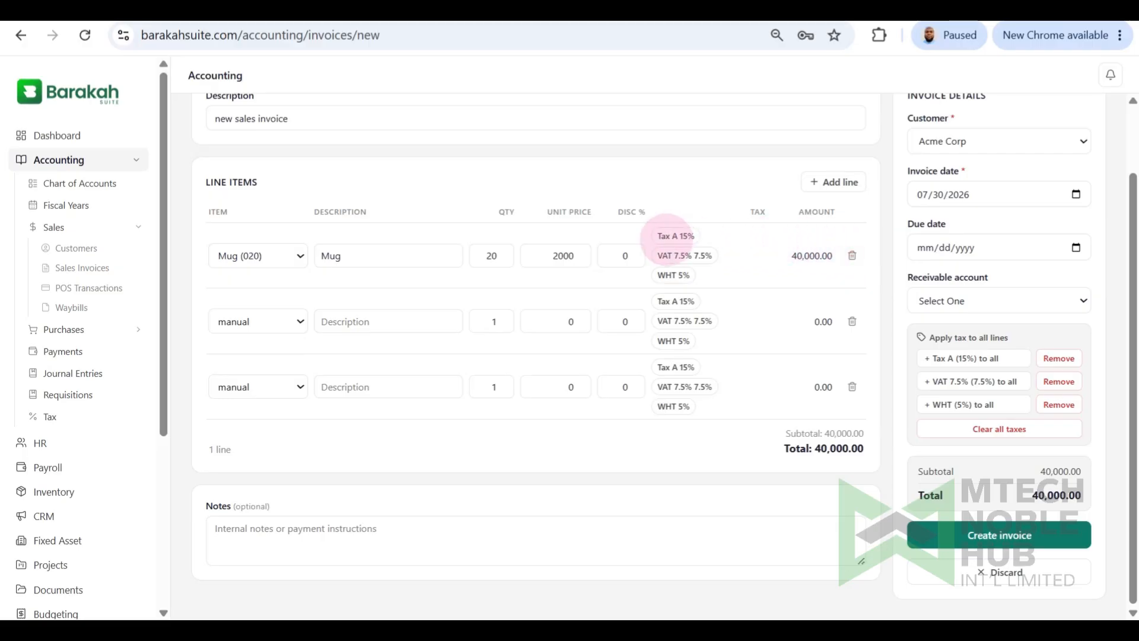
pyautogui.click(667, 255)
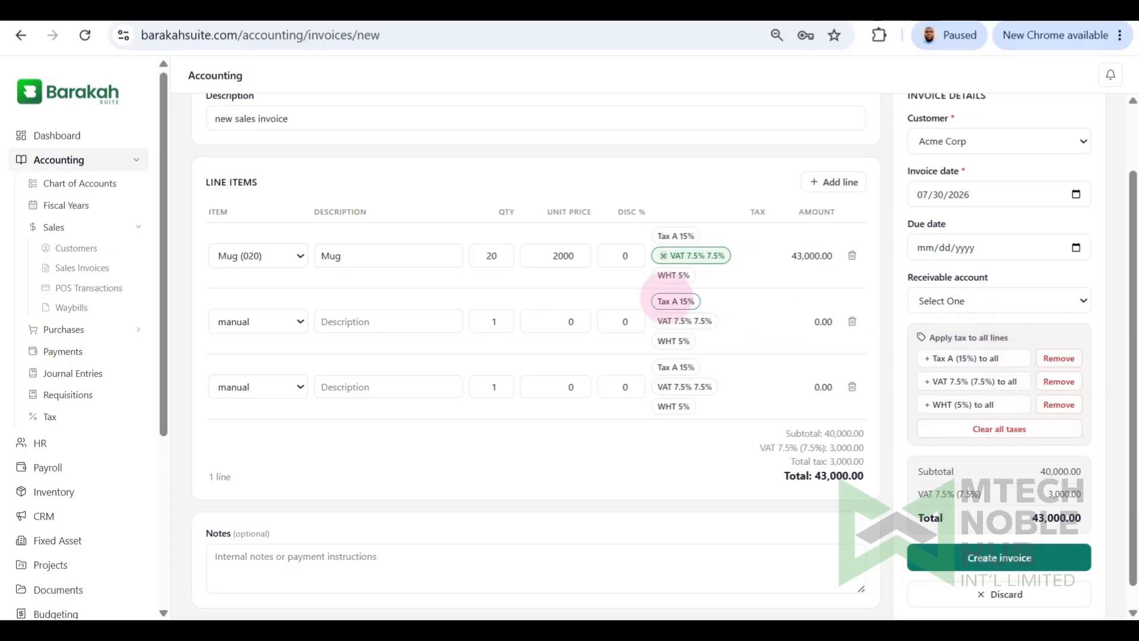
pyautogui.click(1000, 428)
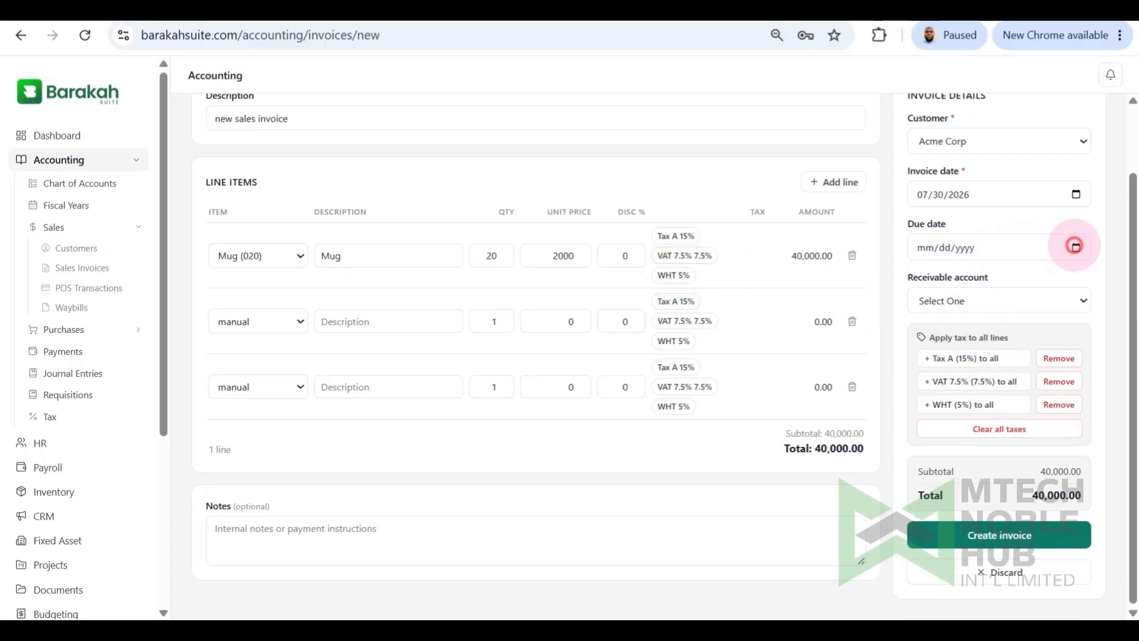
# Step: Set the invoice's due date to 07/31/2026 and leave the optional notes empty
pyautogui.click(1075, 248)
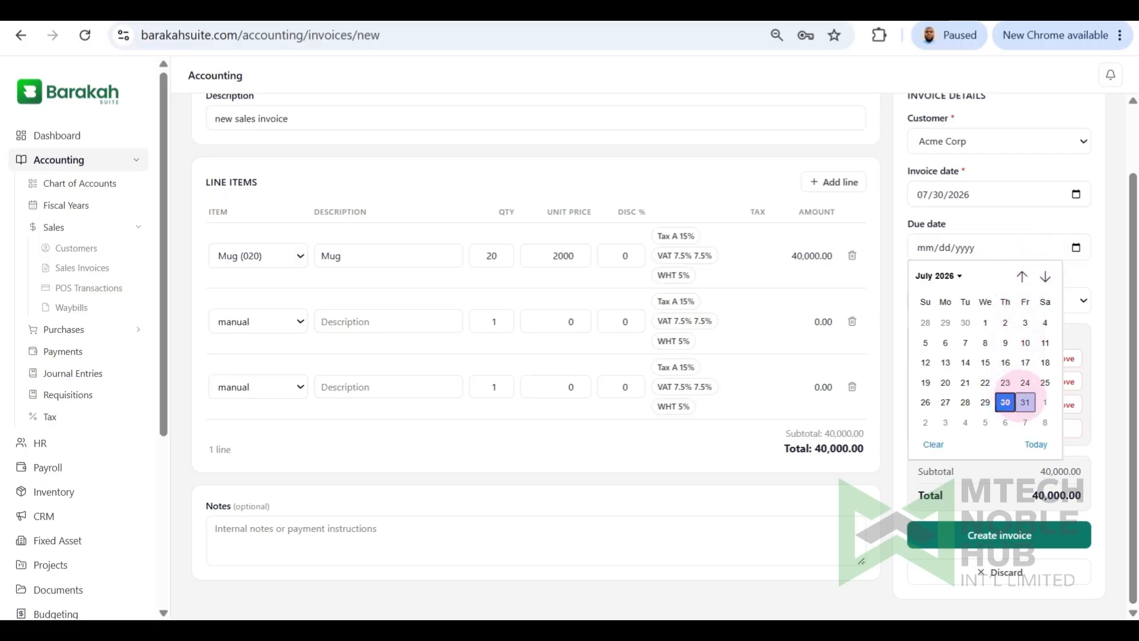
pyautogui.click(1025, 402)
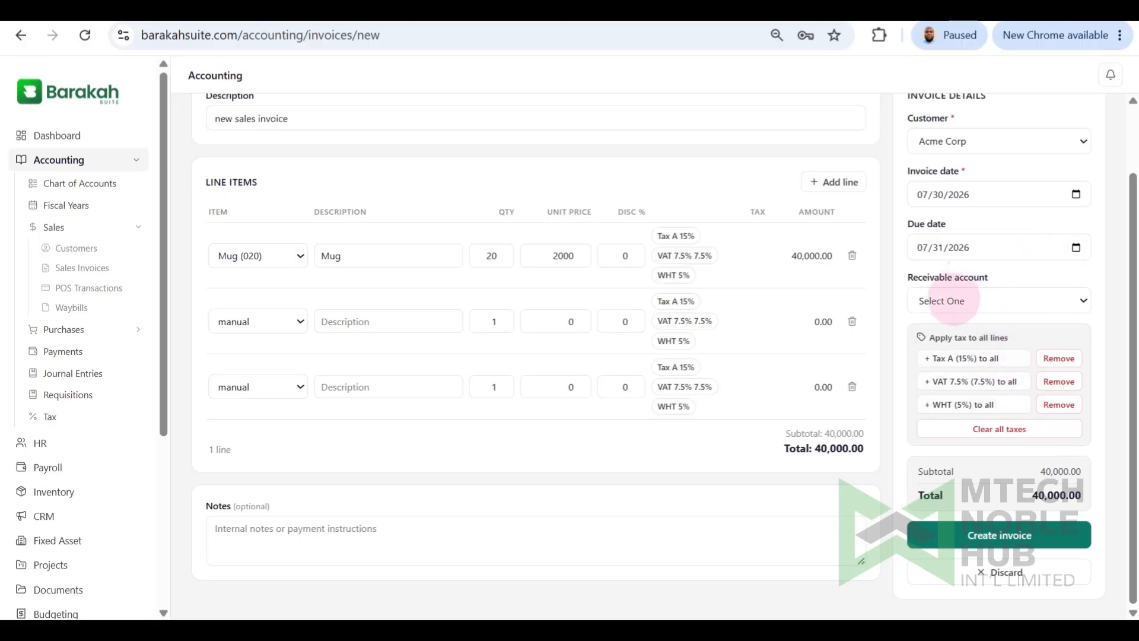
pyautogui.scroll(2, 955, 301)
pyautogui.scroll(-2, 571, 290)
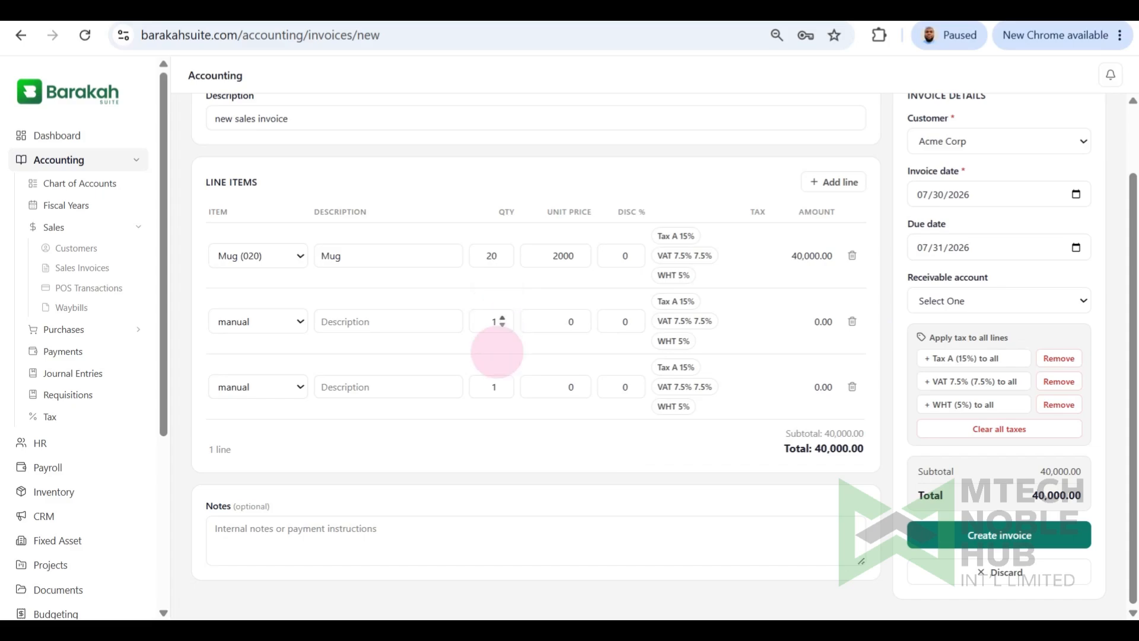
pyautogui.click(387, 528)
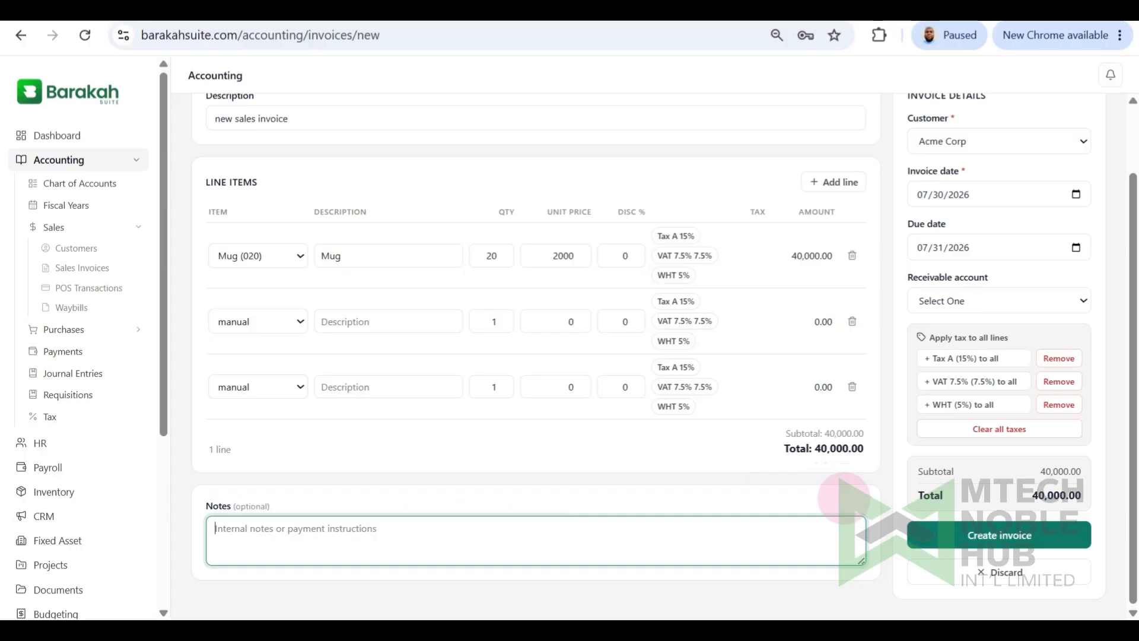
pyautogui.click(844, 498)
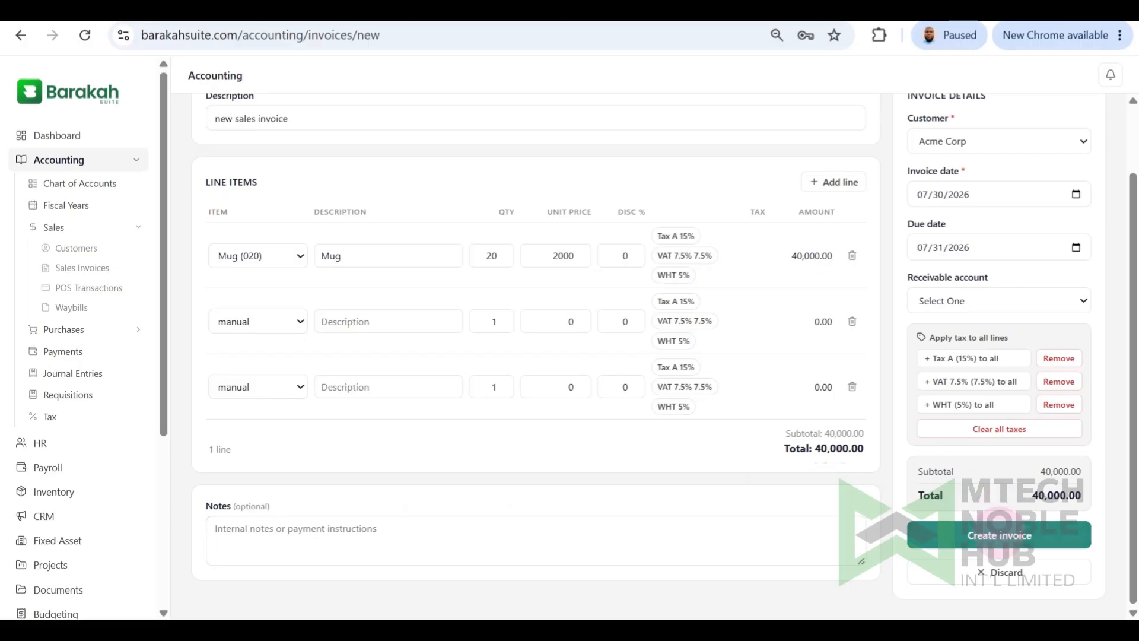
# Step: Create the invoice and submit the new Acme Corp draft from its detail page
pyautogui.click(999, 534)
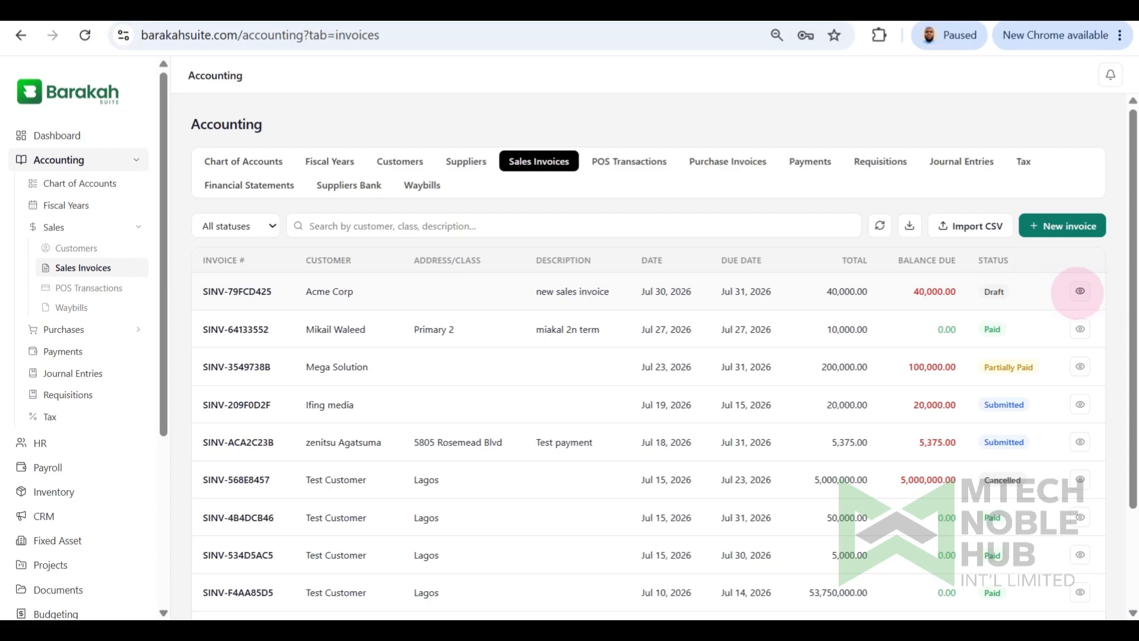
pyautogui.click(1080, 290)
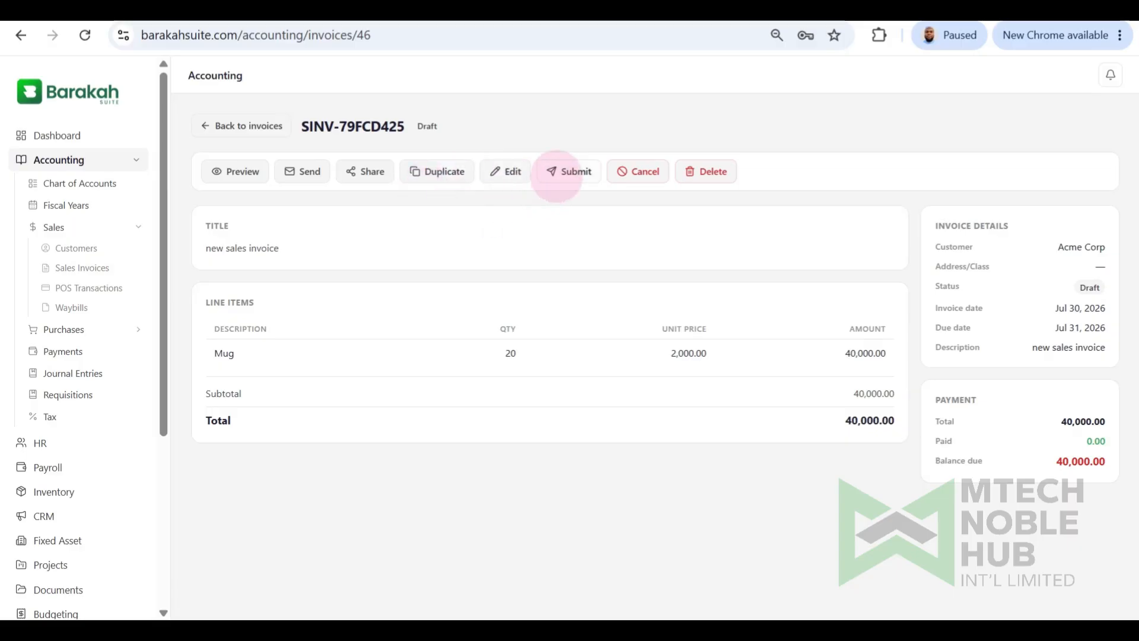
pyautogui.click(557, 172)
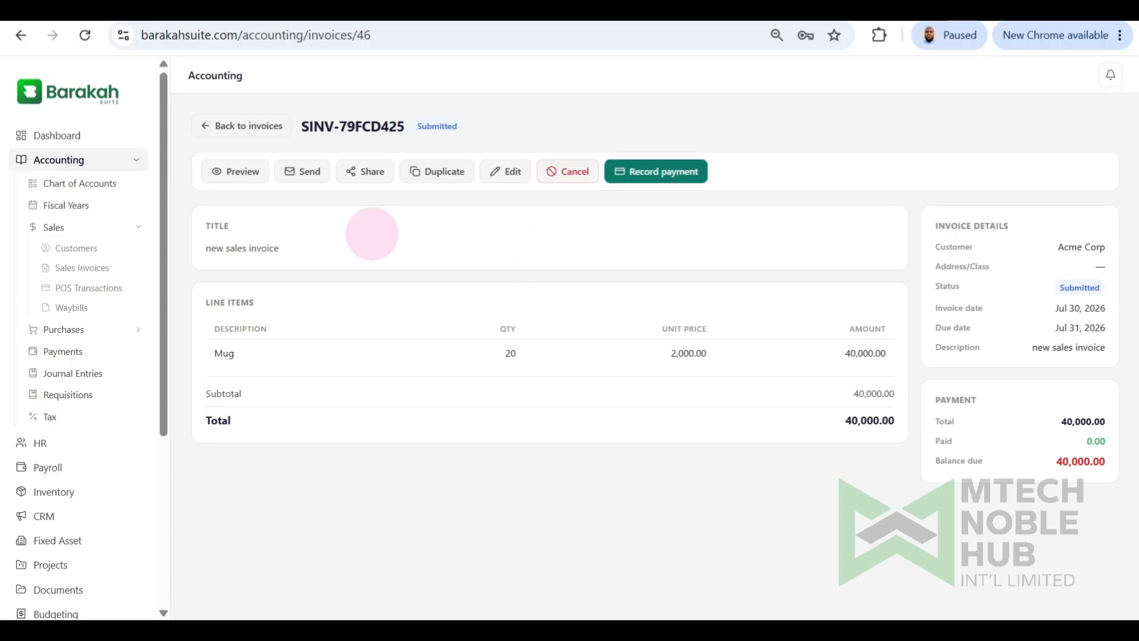
# Step: Preview the submitted invoice document and return to the sales invoices list
pyautogui.click(241, 172)
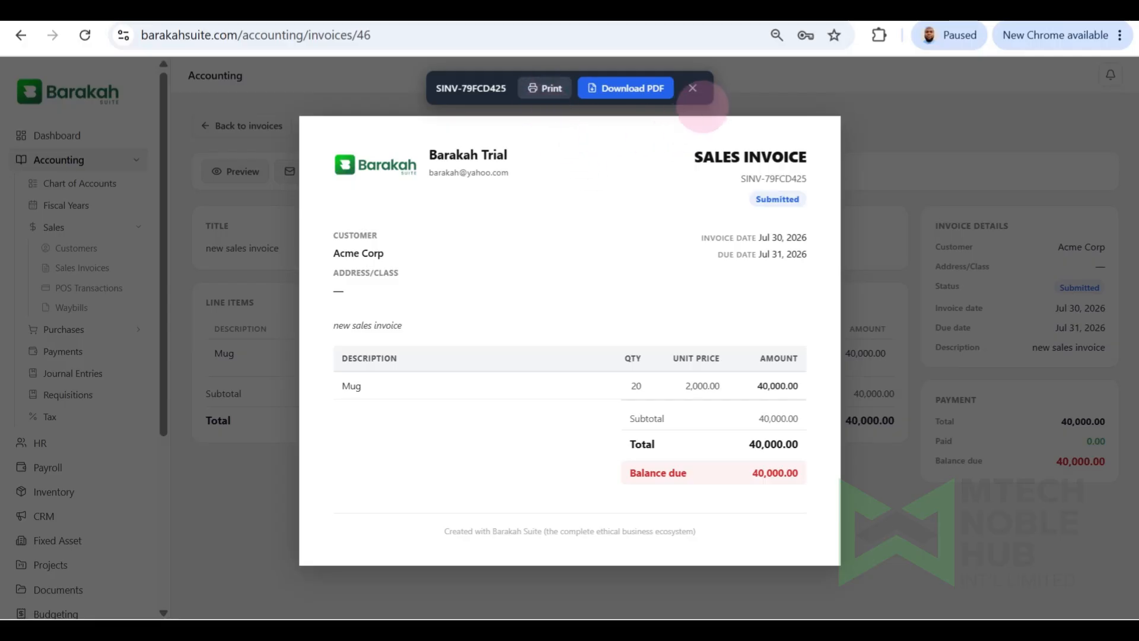
pyautogui.click(693, 87)
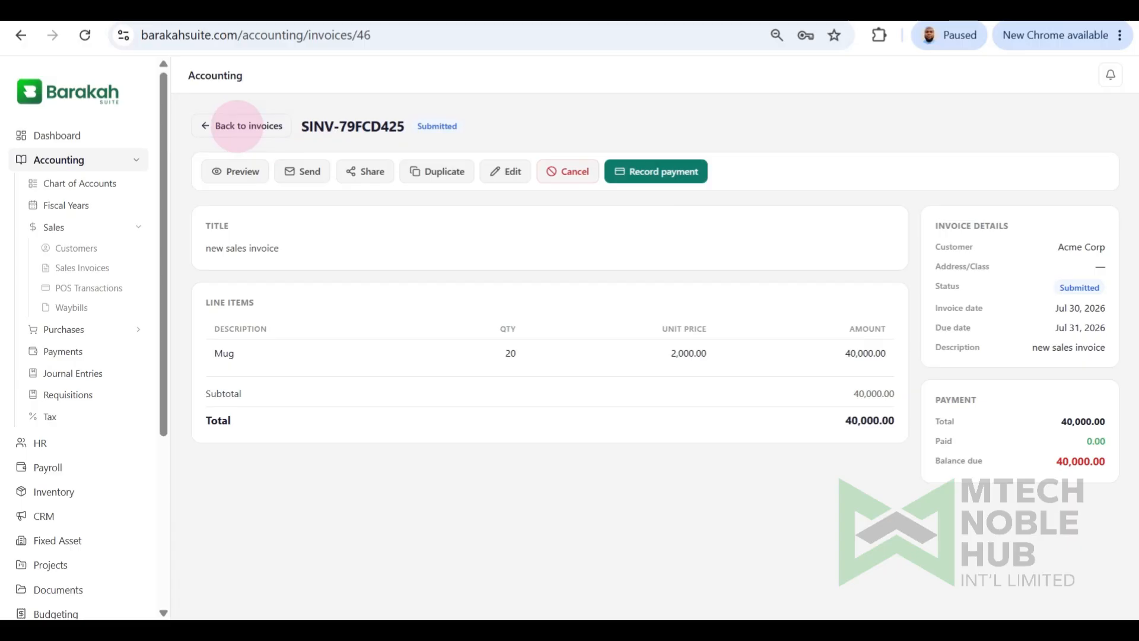
pyautogui.click(237, 126)
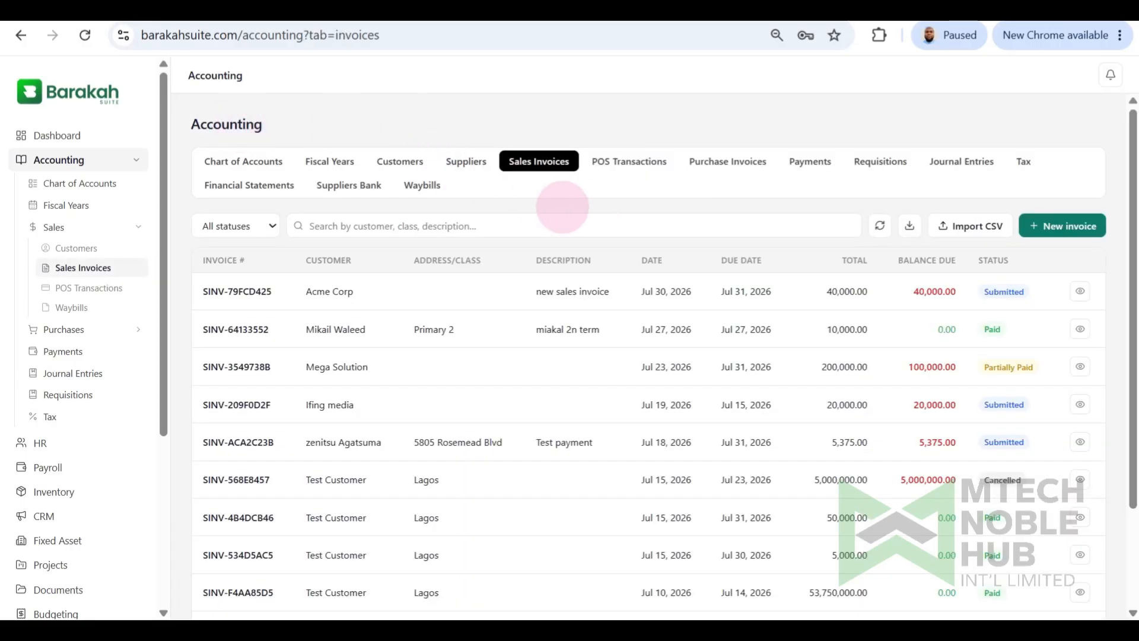